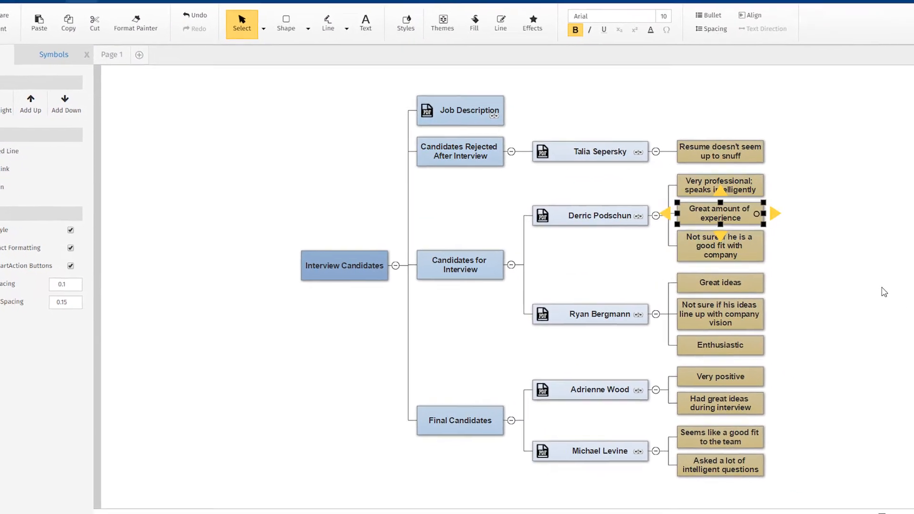
Add three empty child notes branching off 'Great amount of experience'.
{"action": "left_click", "coordinate": [739, 200]}
{"action": "left_click", "coordinate": [774, 206]}
{"action": "left_click", "coordinate": [774, 229]}
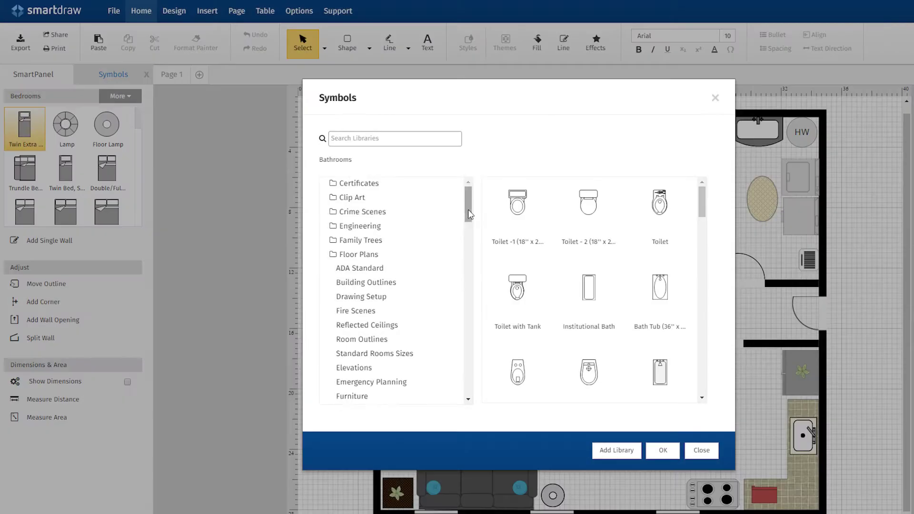
{"action": "mouse_move", "coordinate": [467, 210]}
{"action": "left_mouse_down"}
{"action": "mouse_move", "coordinate": [466, 339]}
{"action": "mouse_move", "coordinate": [468, 242]}
{"action": "left_mouse_up"}
Browse the Conference, Entertainment and Home Office furniture symbol categories.
{"action": "left_click", "coordinate": [373, 300]}
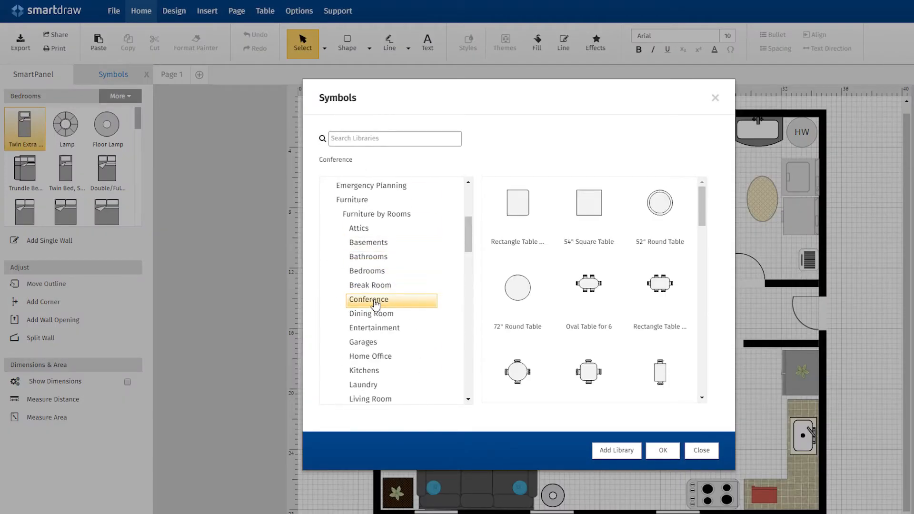
{"action": "left_click", "coordinate": [374, 327]}
{"action": "left_click", "coordinate": [376, 356]}
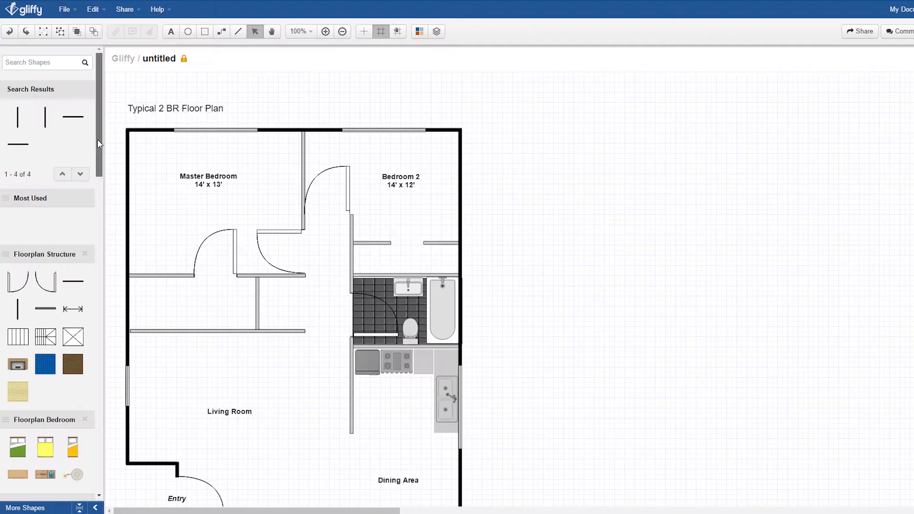
{"action": "left_click_drag", "start_coordinate": [98, 143], "coordinate": [104, 445]}
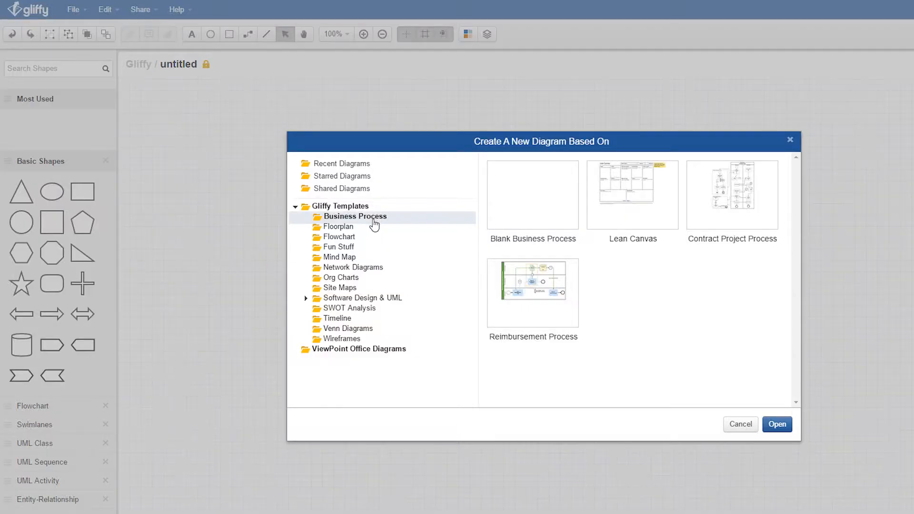
Browse the floorplan and mind map template categories.
{"action": "left_click", "coordinate": [374, 228]}
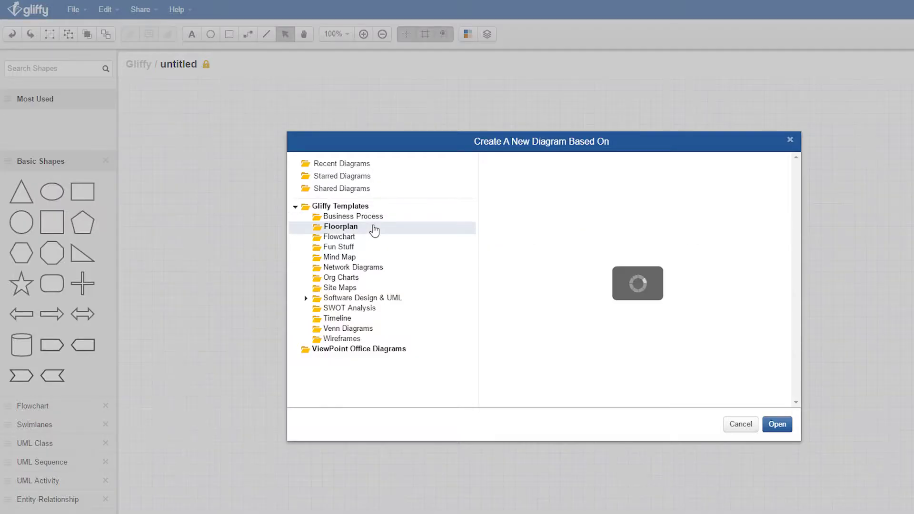
{"action": "left_click", "coordinate": [371, 258]}
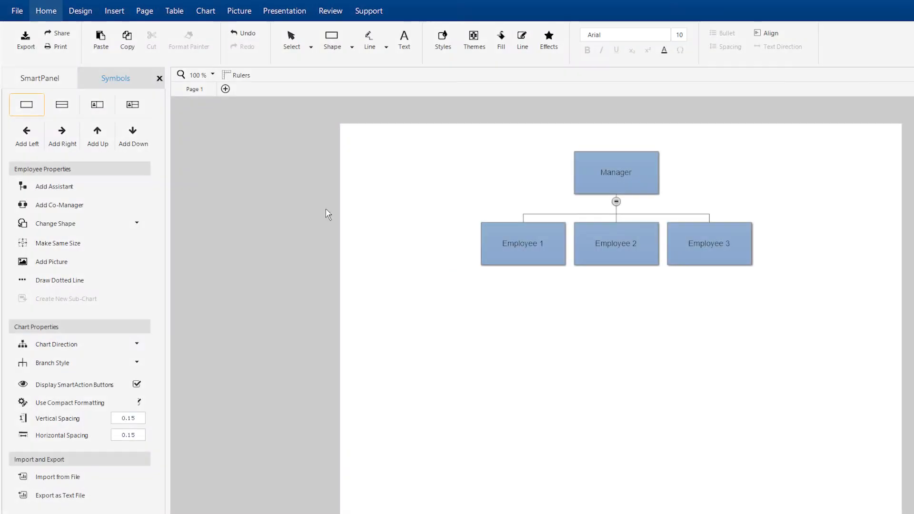
Add blank boxes beneath Employee 1 and one beside Employee 2 in the org chart.
{"action": "left_click", "coordinate": [510, 253]}
{"action": "left_click_drag", "start_coordinate": [522, 273], "coordinate": [597, 312]}
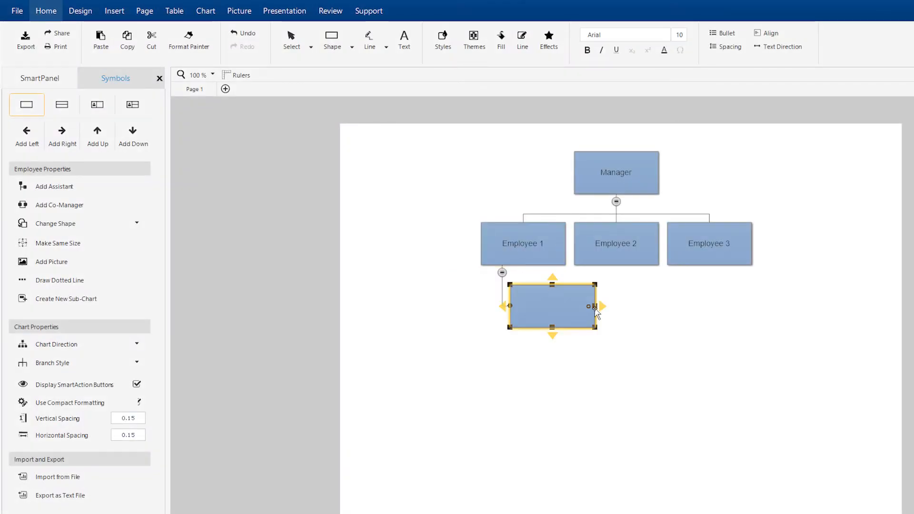
{"action": "left_click", "coordinate": [606, 308]}
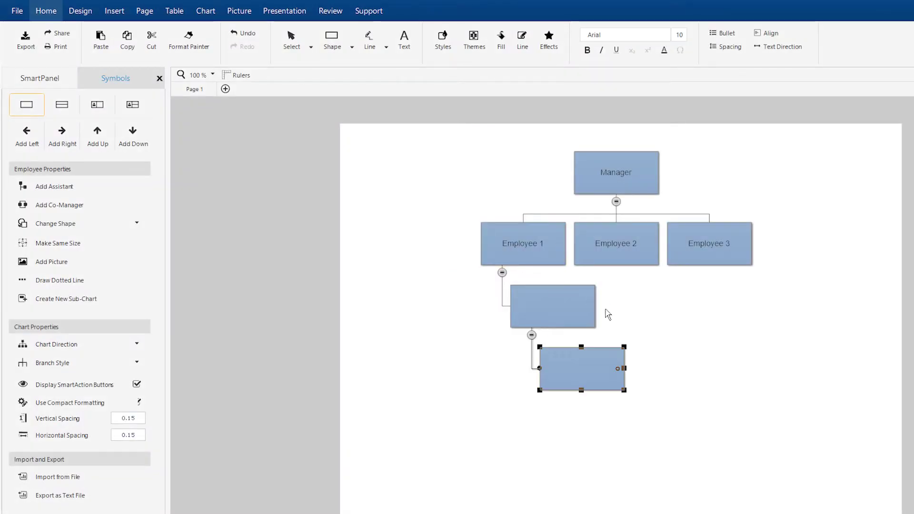
{"action": "left_click", "coordinate": [667, 244]}
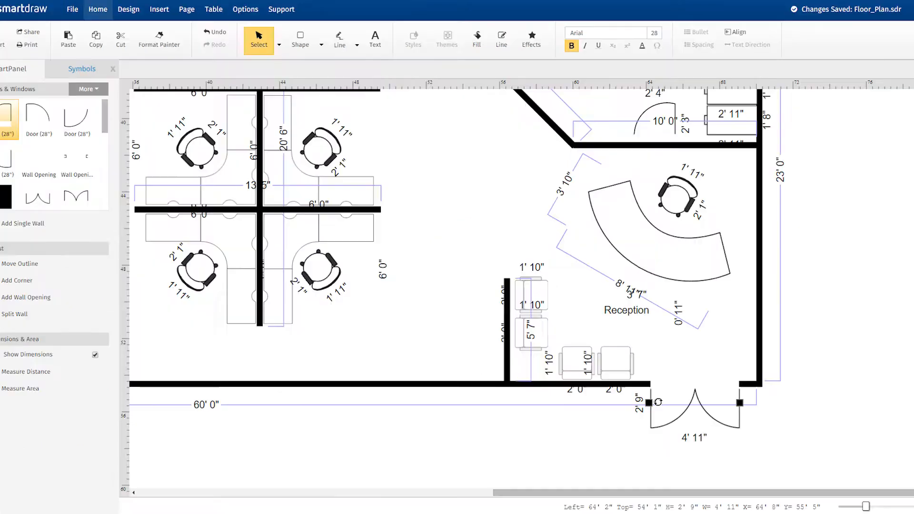
Flip the entrance door near Reception to swing into the room.
{"action": "left_click", "coordinate": [742, 404]}
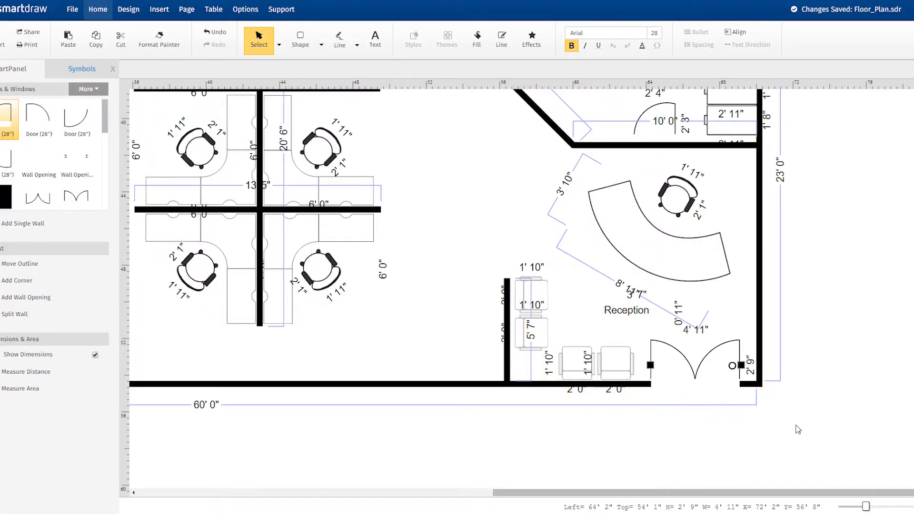
{"action": "left_click", "coordinate": [798, 429]}
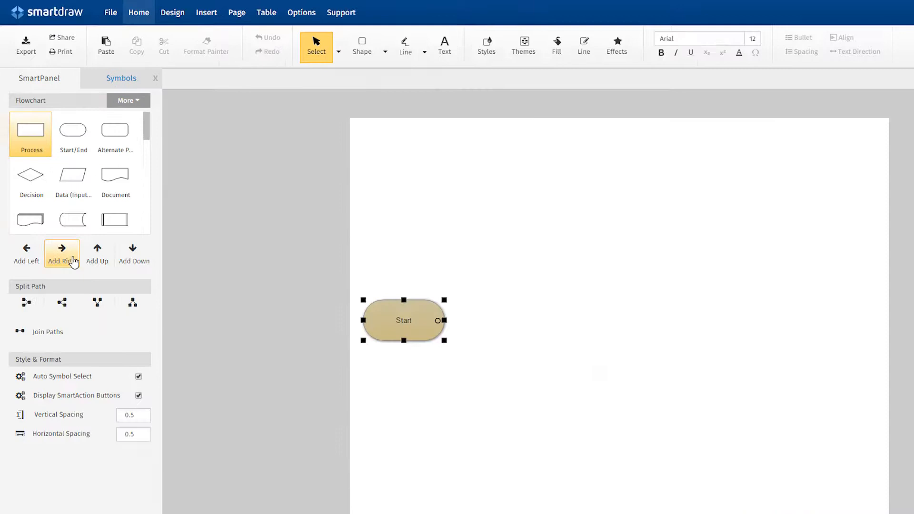
Add two process steps after Start and split the flow into two branches.
{"action": "left_click", "coordinate": [62, 255]}
{"action": "left_click", "coordinate": [62, 254]}
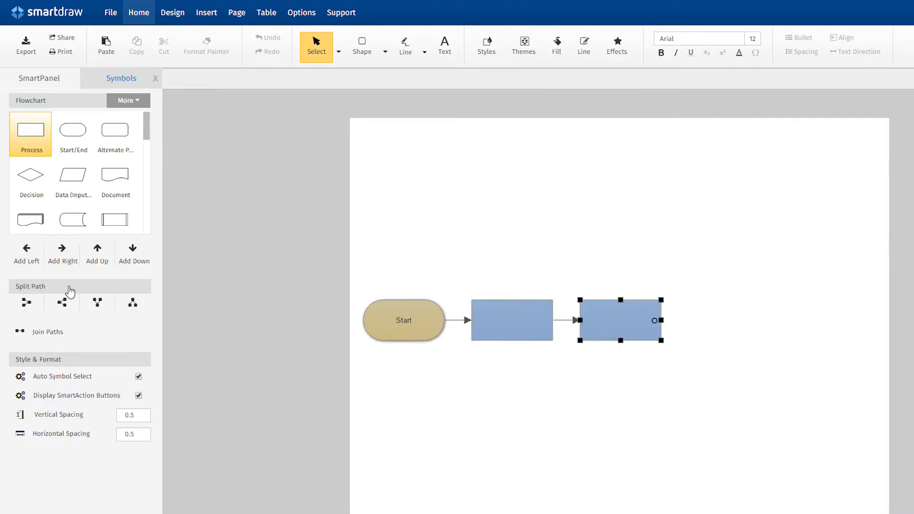
{"action": "left_click", "coordinate": [68, 307]}
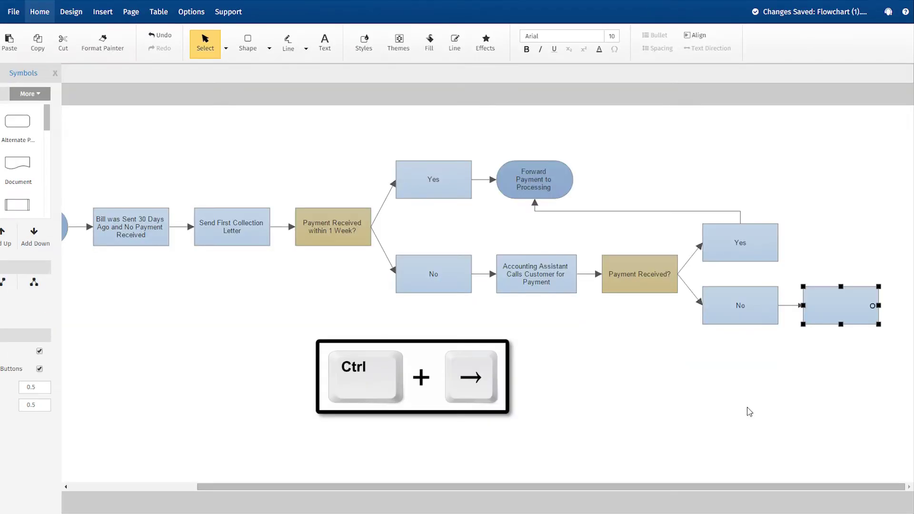
Extend the payment chart with two more connected steps to the right.
{"action": "key", "text": "ctrl+Right"}
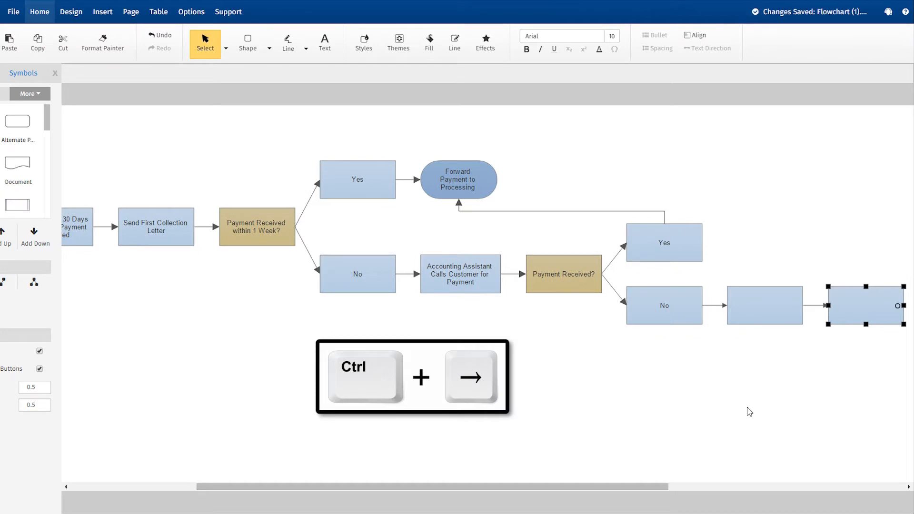
{"action": "key", "text": "ctrl+Right"}
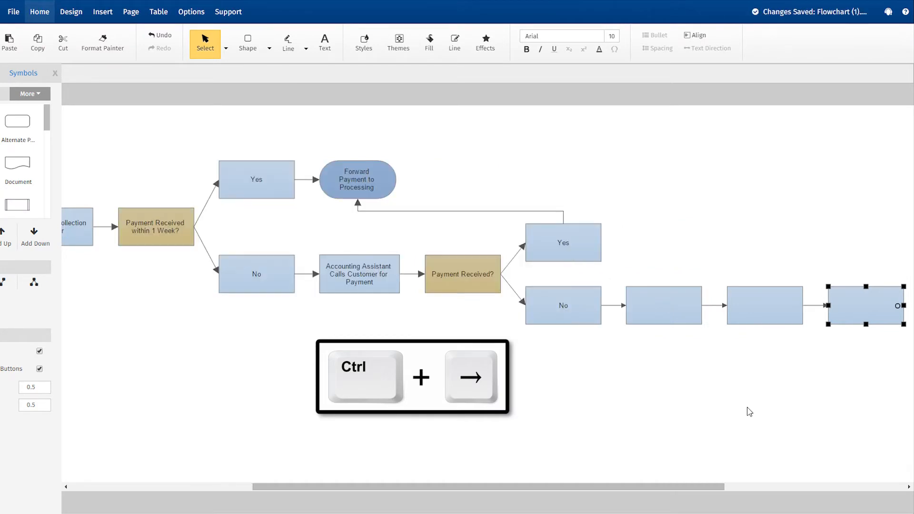
{"action": "left_click", "coordinate": [504, 369]}
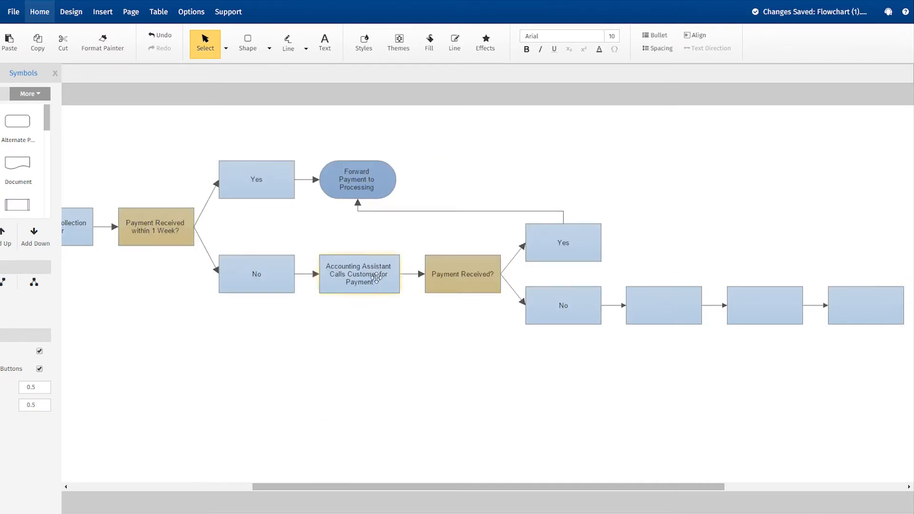
Remove the Accounting Assistant step from the chart.
{"action": "key", "text": "Delete"}
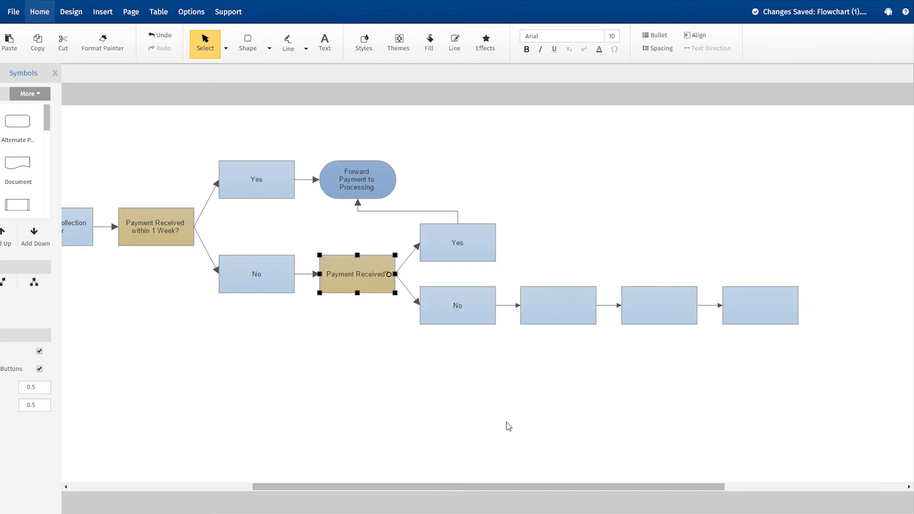
{"action": "key", "text": "ctrl+z"}
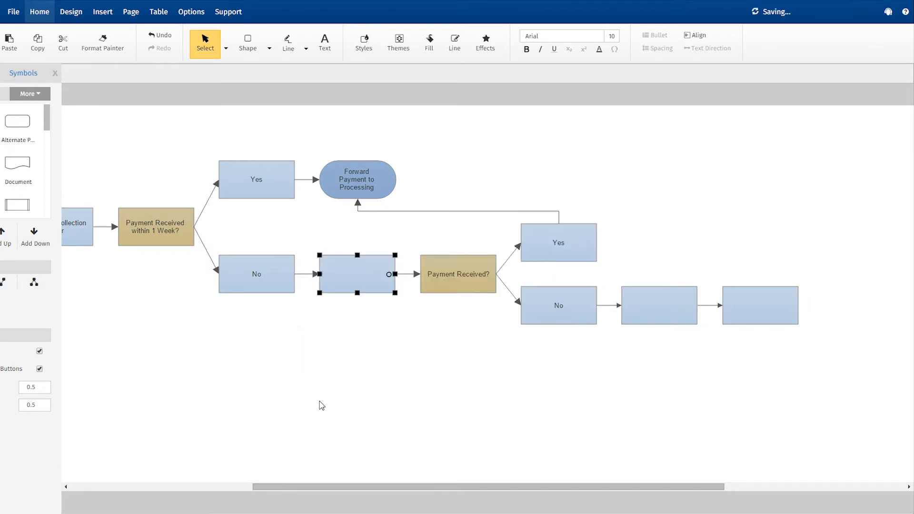
Move the Fire Chief box beside Labor Relations.
{"action": "left_click", "coordinate": [320, 405]}
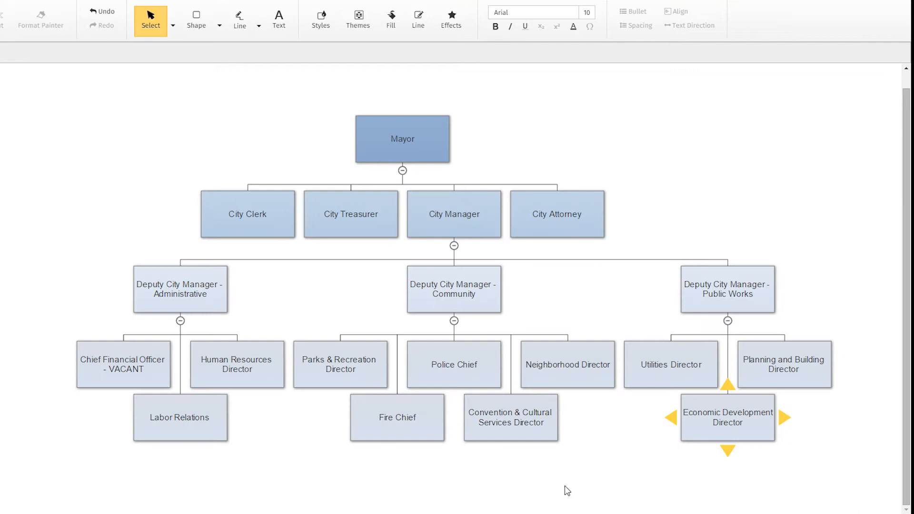
{"action": "left_click", "coordinate": [400, 432]}
{"action": "left_click_drag", "start_coordinate": [400, 433], "coordinate": [259, 383]}
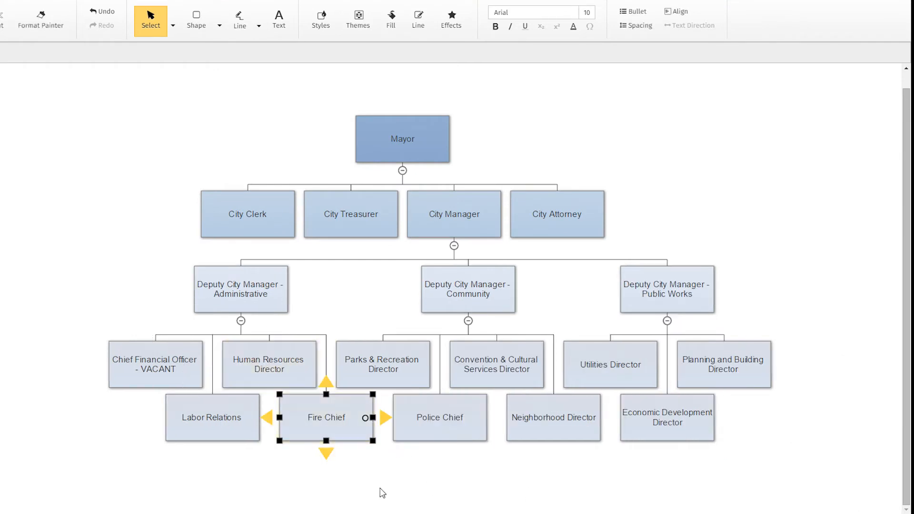
Delete the Utilities Director box and move Police Chief to a new spot.
{"action": "left_click", "coordinate": [631, 376]}
{"action": "key", "text": "Delete"}
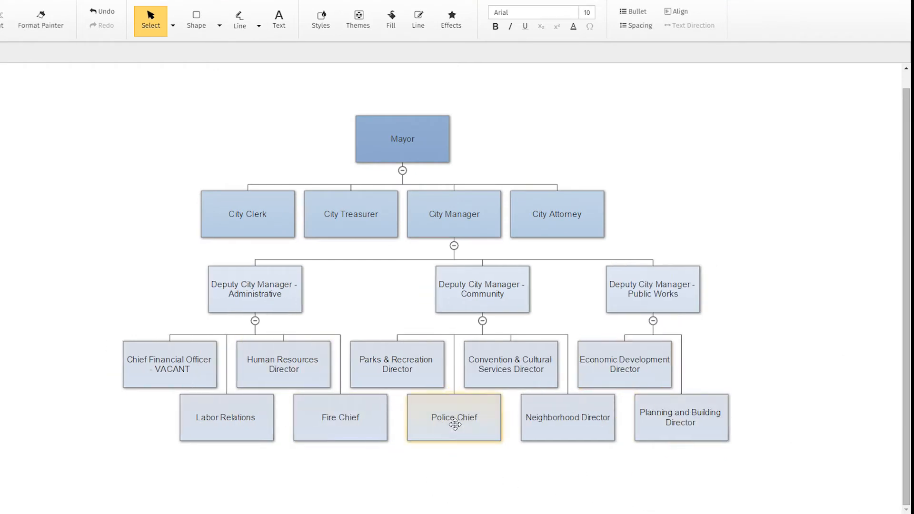
{"action": "mouse_move", "coordinate": [455, 425]}
{"action": "left_mouse_down"}
{"action": "mouse_move", "coordinate": [424, 400]}
{"action": "mouse_move", "coordinate": [450, 476]}
{"action": "left_mouse_up"}
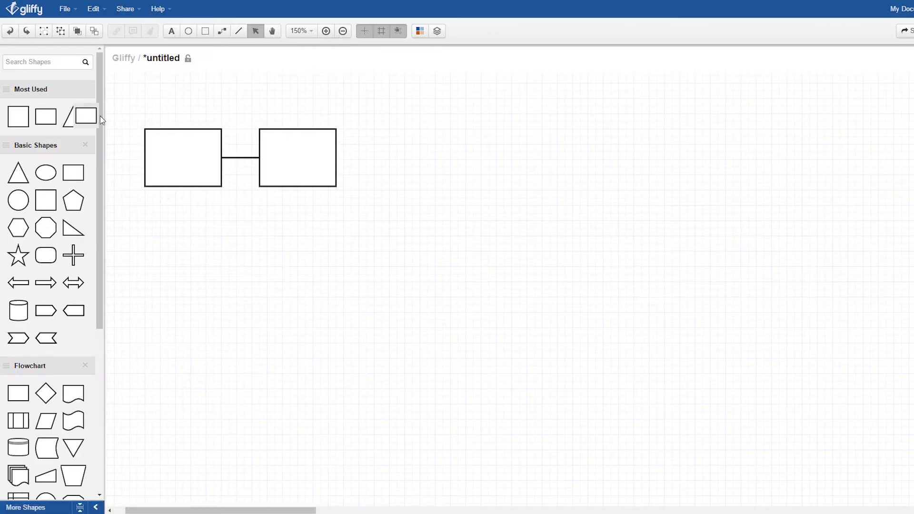
Place a third box after the chain and two more boxes to its upper and lower right.
{"action": "mouse_move", "coordinate": [100, 115]}
{"action": "left_mouse_down"}
{"action": "mouse_move", "coordinate": [380, 140]}
{"action": "mouse_move", "coordinate": [374, 157]}
{"action": "left_mouse_up"}
{"action": "left_click", "coordinate": [223, 31]}
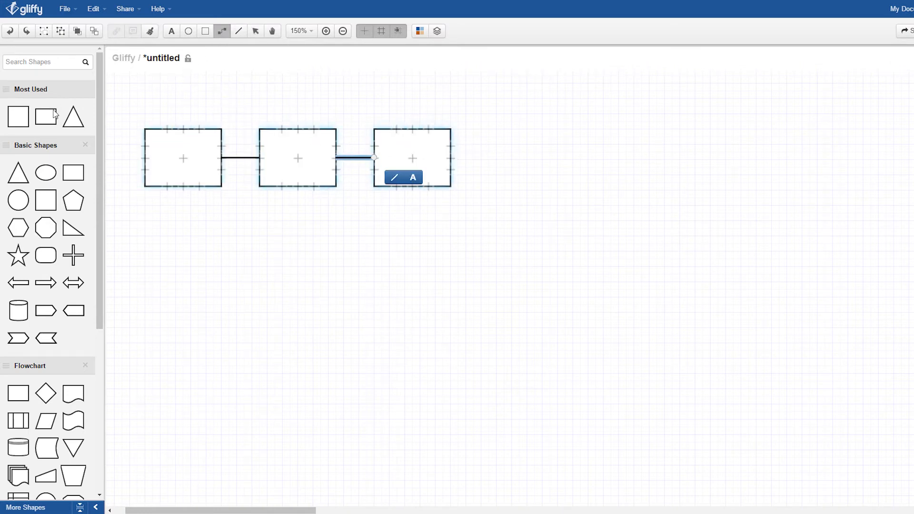
{"action": "left_click_drag", "start_coordinate": [47, 116], "coordinate": [500, 88]}
{"action": "left_click_drag", "start_coordinate": [46, 116], "coordinate": [501, 191]}
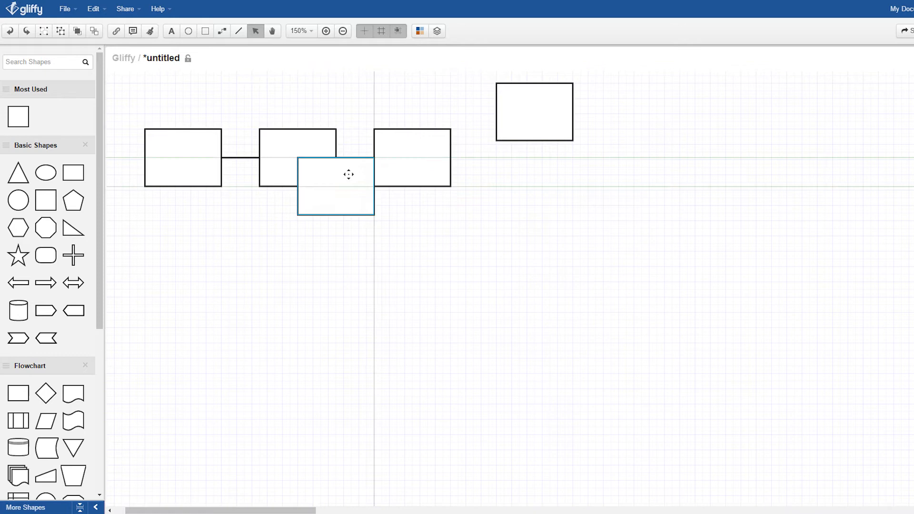
Draw connectors from the third box to the upper-right and lower-right boxes.
{"action": "left_click", "coordinate": [223, 31]}
{"action": "left_click_drag", "start_coordinate": [450, 156], "coordinate": [497, 113]}
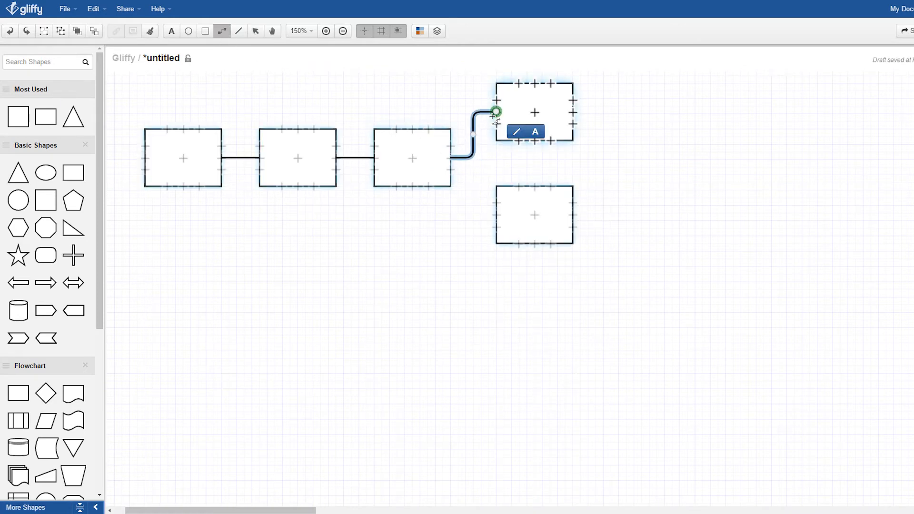
{"action": "left_click_drag", "start_coordinate": [450, 158], "coordinate": [496, 223]}
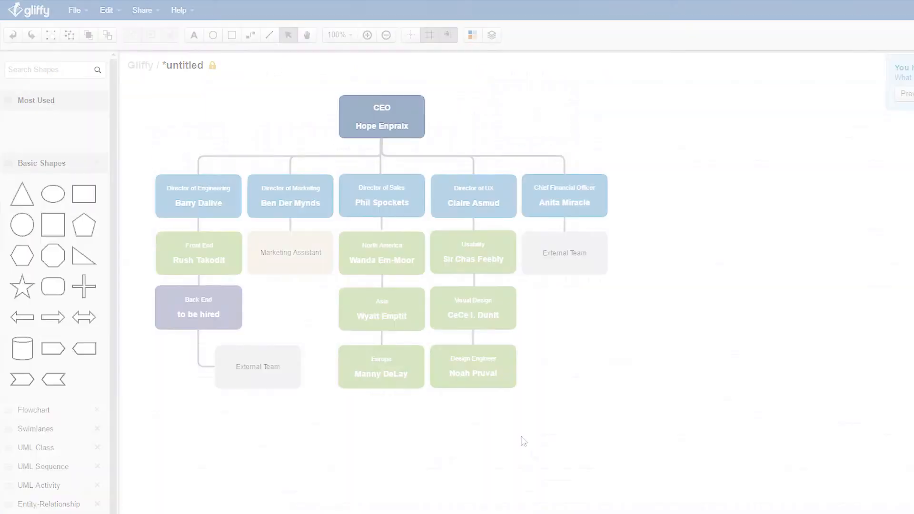
Move the Design Engineer box onto Back End and the Asia box under External Team.
{"action": "mouse_move", "coordinate": [490, 370]}
{"action": "left_mouse_down"}
{"action": "mouse_move", "coordinate": [220, 295]}
{"action": "mouse_move", "coordinate": [213, 365]}
{"action": "left_mouse_up"}
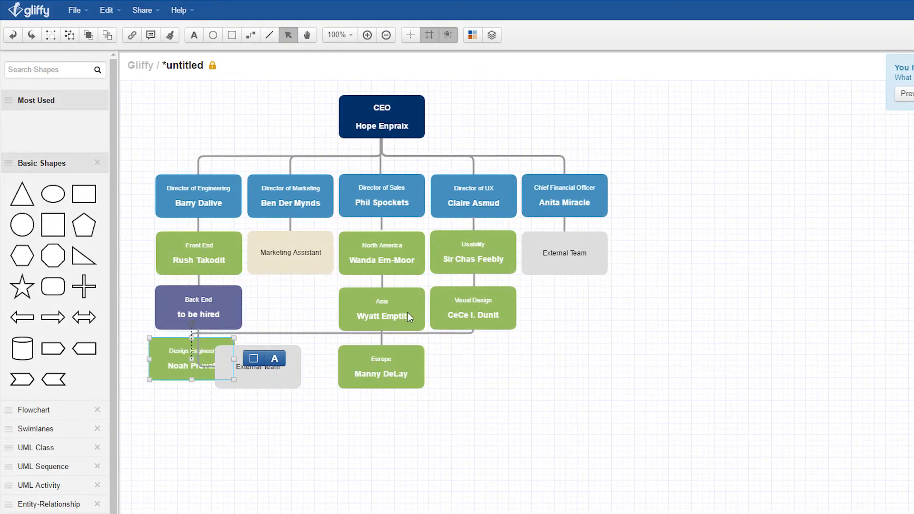
{"action": "mouse_move", "coordinate": [407, 316]}
{"action": "left_mouse_down"}
{"action": "mouse_move", "coordinate": [583, 251]}
{"action": "mouse_move", "coordinate": [589, 312]}
{"action": "left_mouse_up"}
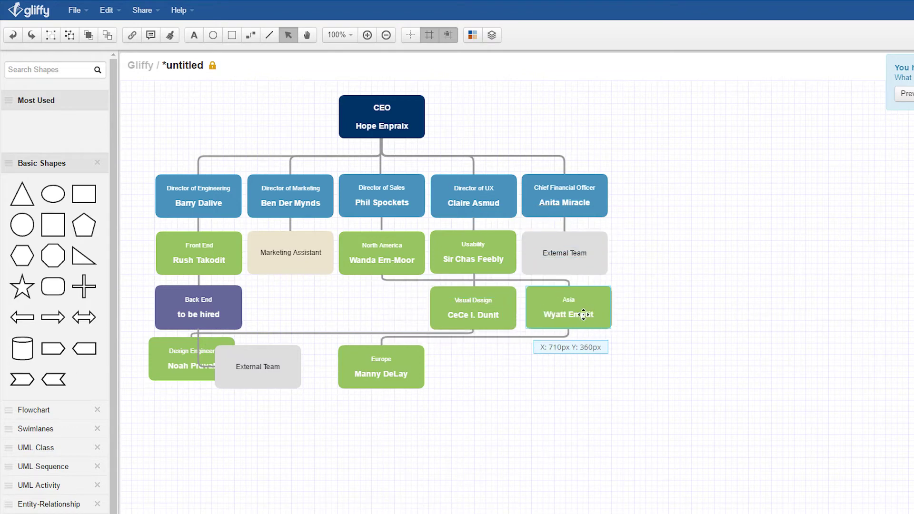
{"action": "left_click", "coordinate": [681, 443]}
Delete the Asia and Design Engineer boxes from the org chart.
{"action": "left_click", "coordinate": [562, 310]}
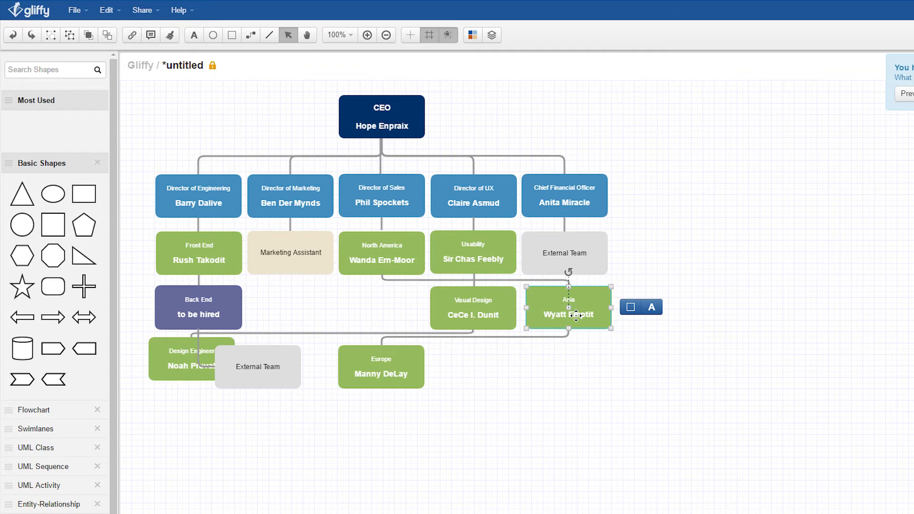
{"action": "key", "text": "Delete"}
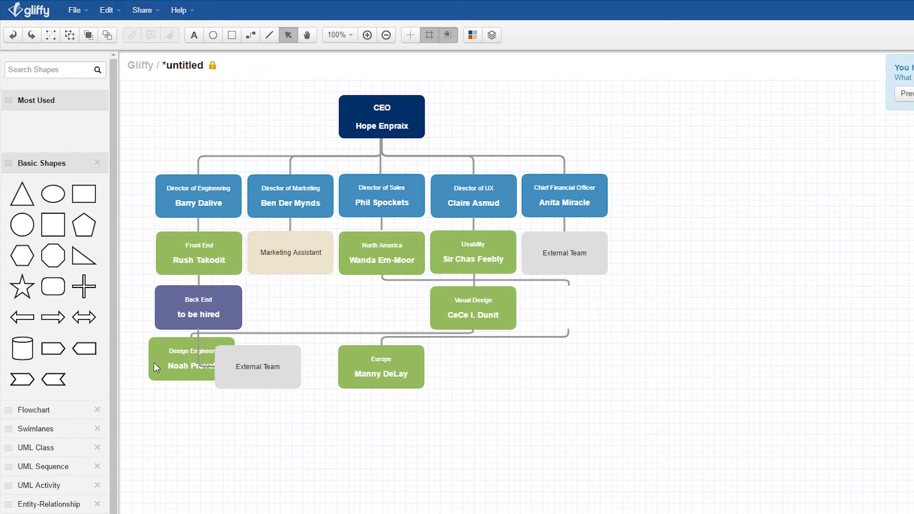
{"action": "left_click", "coordinate": [155, 363]}
{"action": "key", "text": "Delete"}
Detach the Back End connector's end from the External Team box.
{"action": "left_click", "coordinate": [198, 365]}
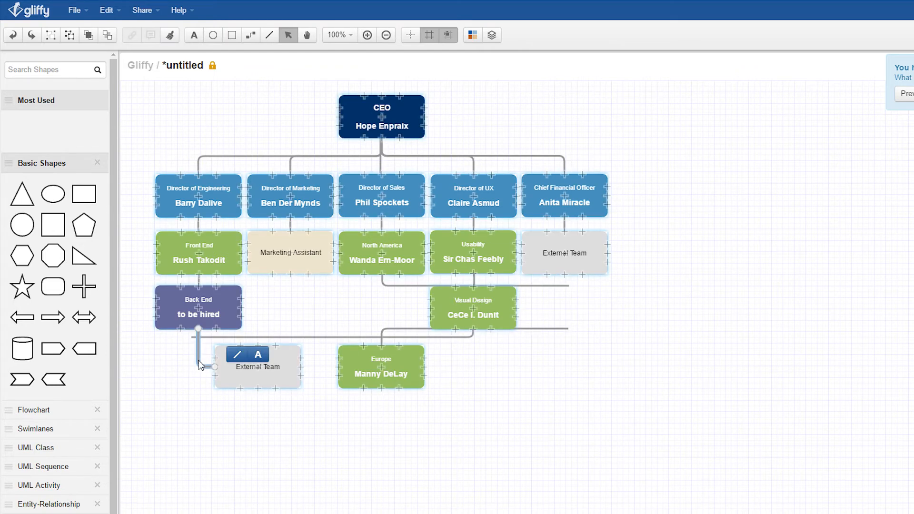
{"action": "left_click_drag", "start_coordinate": [215, 366], "coordinate": [214, 431]}
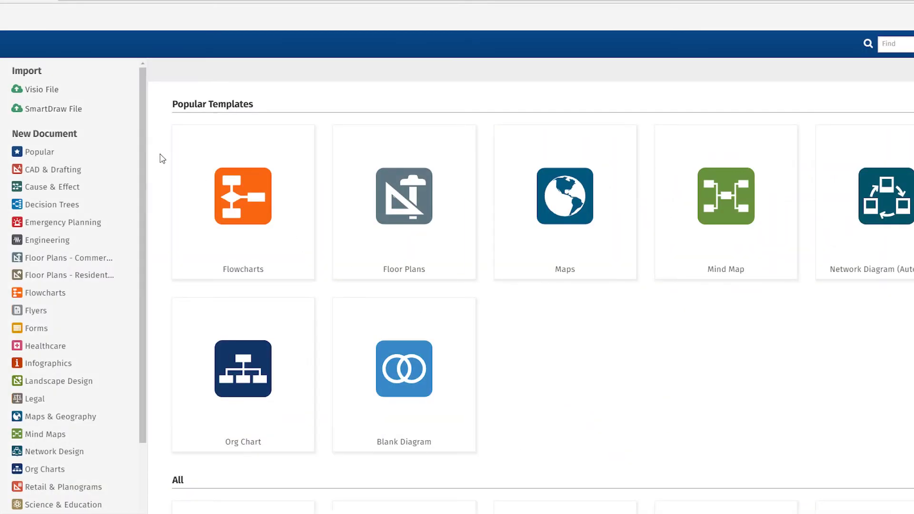
Import the Sampson Inc.vsdx Visio file into SmartDraw.
{"action": "left_click", "coordinate": [57, 91]}
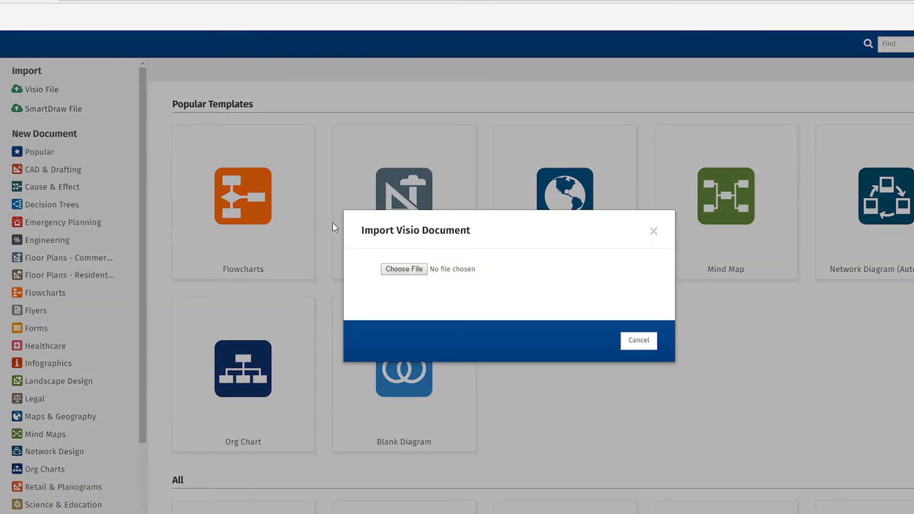
{"action": "left_click", "coordinate": [403, 270]}
{"action": "double_click", "coordinate": [136, 44]}
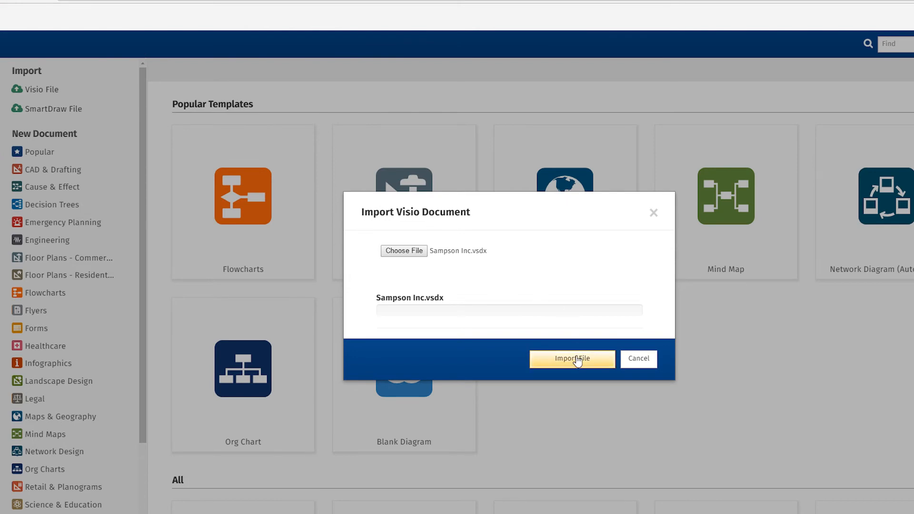
{"action": "left_click", "coordinate": [576, 359]}
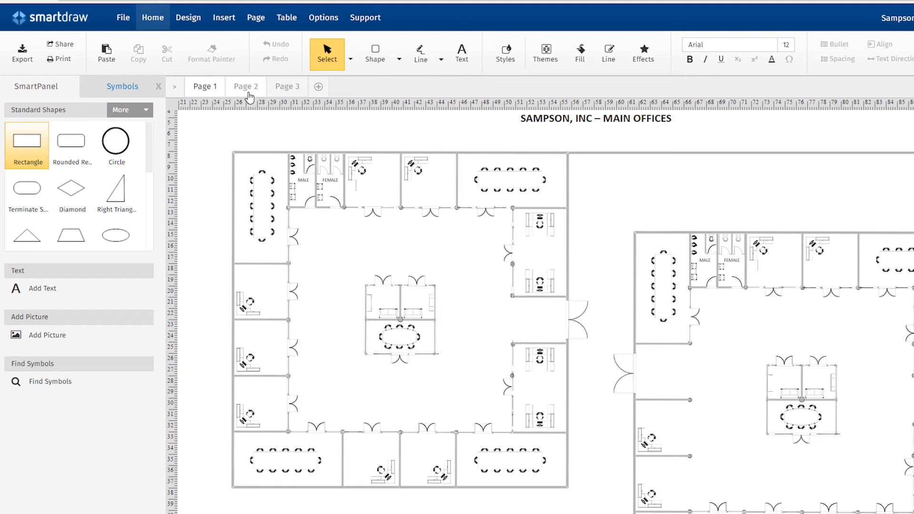
View Page 2 (network diagram) and Page 3 of the imported document.
{"action": "left_click", "coordinate": [246, 87]}
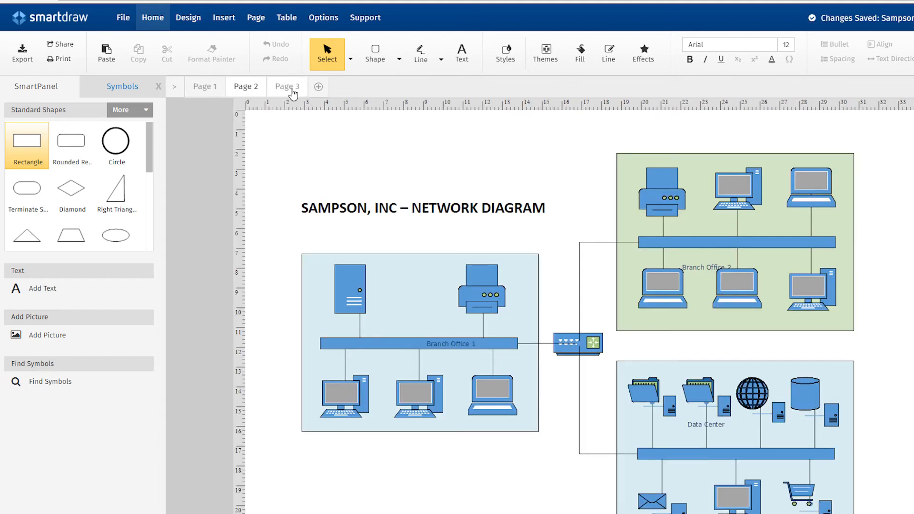
{"action": "left_click", "coordinate": [292, 90]}
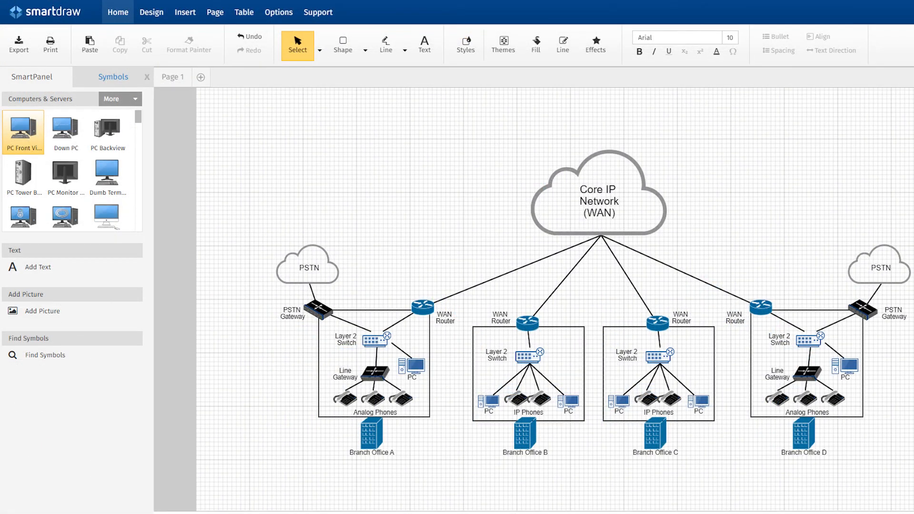
{"action": "scroll", "coordinate": [139, 133], "scroll_direction": "down", "scroll_amount": 5}
Place a Database Server left of the Core IP Network cloud and link it.
{"action": "left_click", "coordinate": [106, 175]}
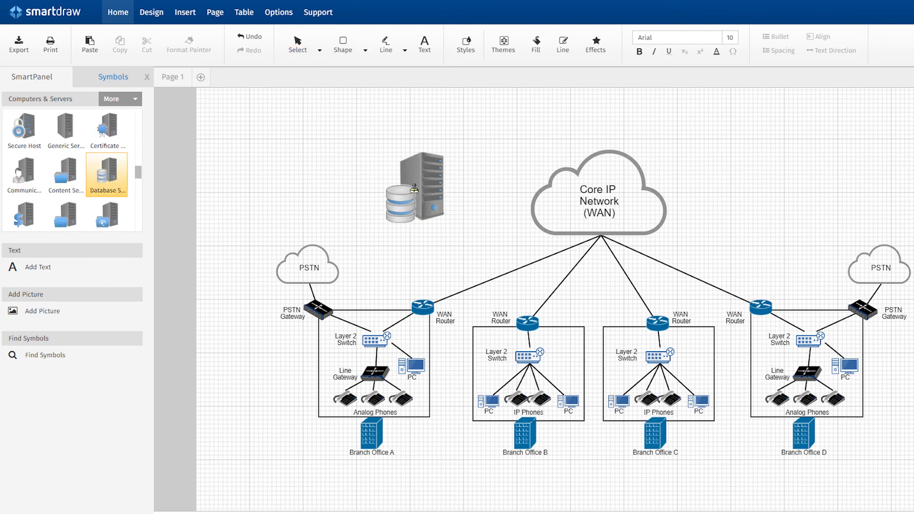
{"action": "left_click", "coordinate": [414, 189]}
{"action": "left_click", "coordinate": [532, 207]}
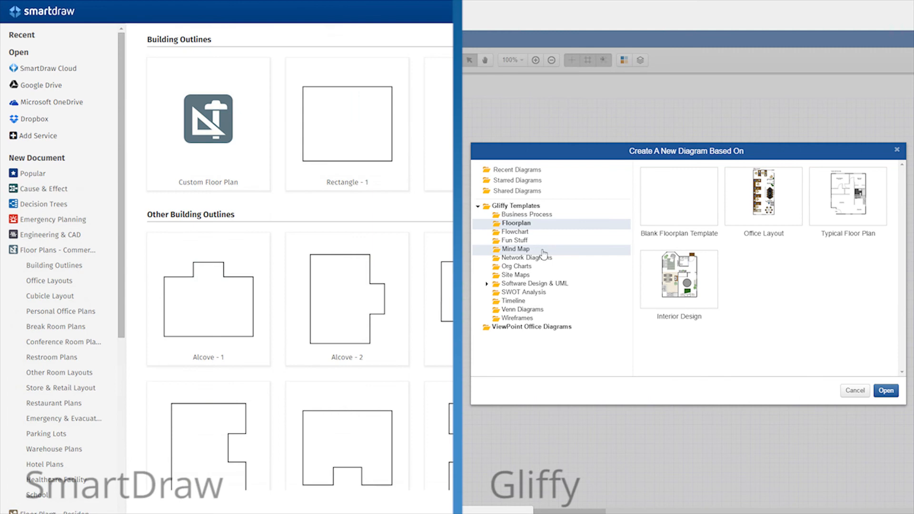
Show Mind Map templates, then connect Gliffy's middle box to the top-right and lower boxes.
{"action": "left_click", "coordinate": [543, 250]}
{"action": "scroll", "coordinate": [50, 415], "scroll_direction": "down", "scroll_amount": 2}
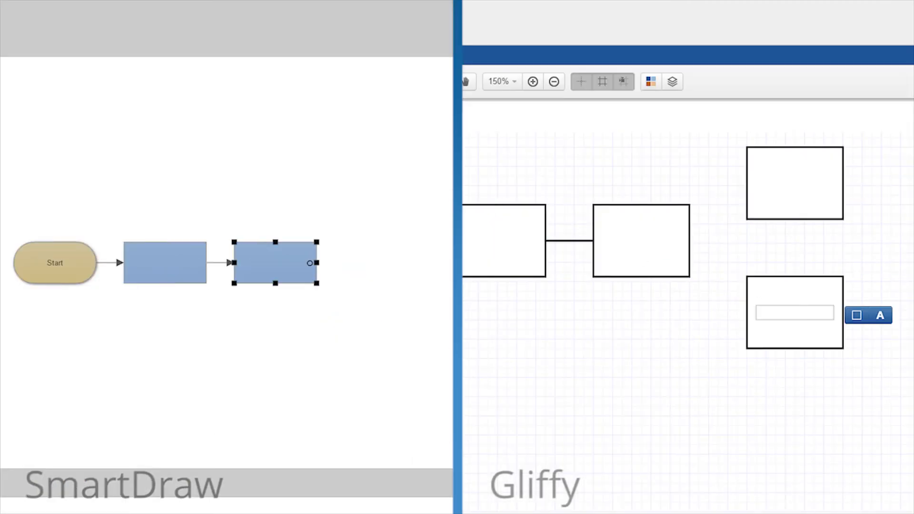
{"action": "left_click_drag", "start_coordinate": [690, 241], "coordinate": [747, 186]}
{"action": "left_click_drag", "start_coordinate": [689, 241], "coordinate": [723, 275]}
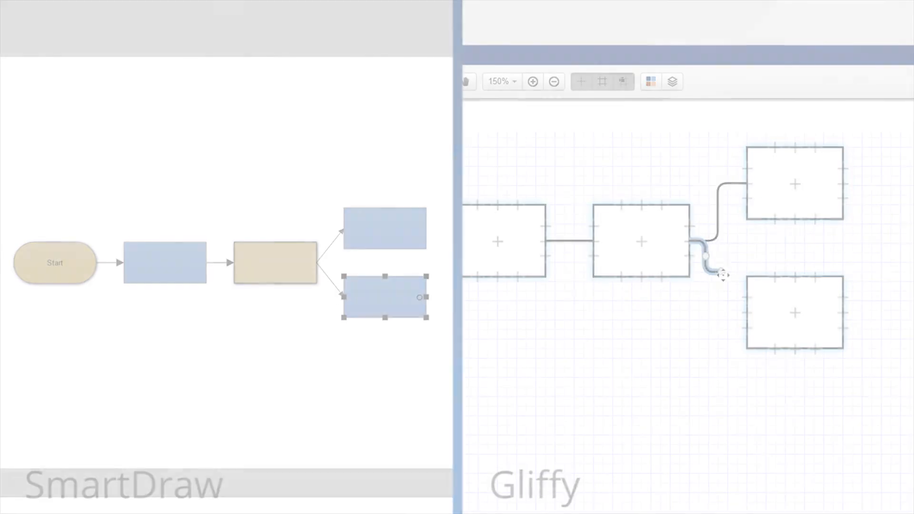